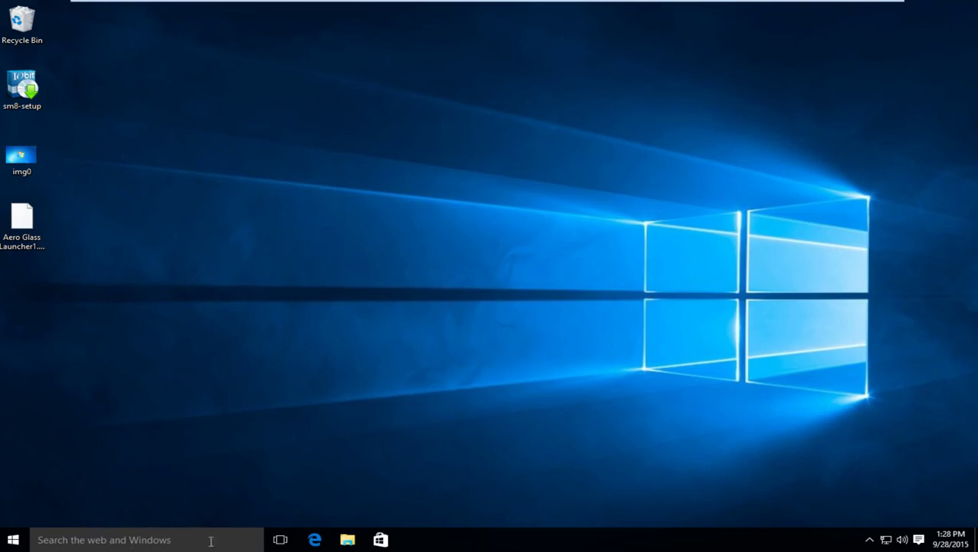
- Hide the Task View button from the taskbar and turn off online search with web results
{"action": "right_click", "coordinate": [528, 543]}
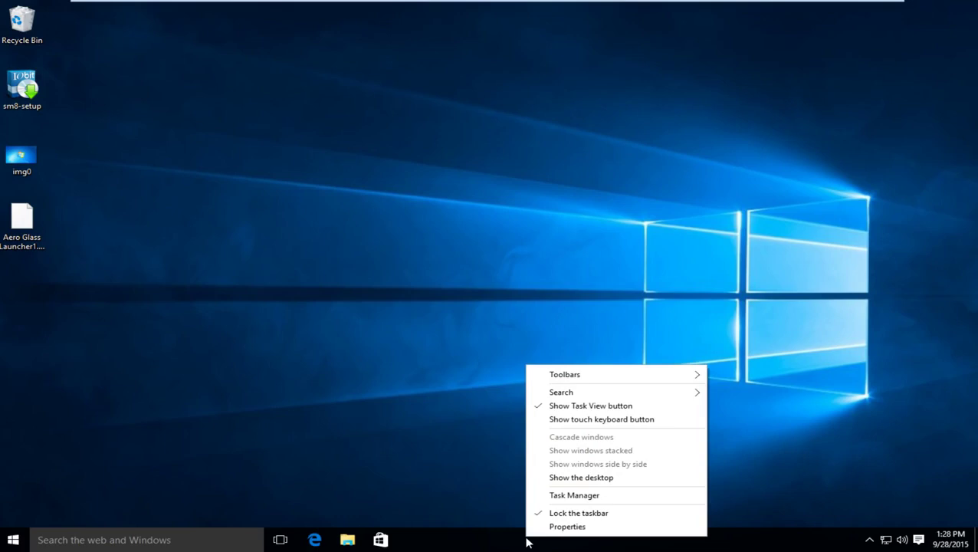
{"action": "left_click", "coordinate": [541, 407]}
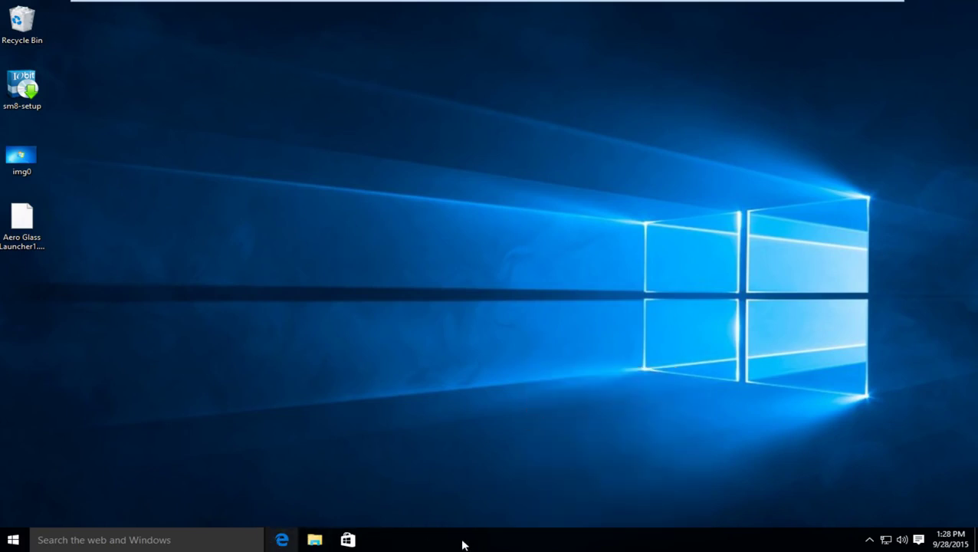
{"action": "left_click", "coordinate": [92, 539]}
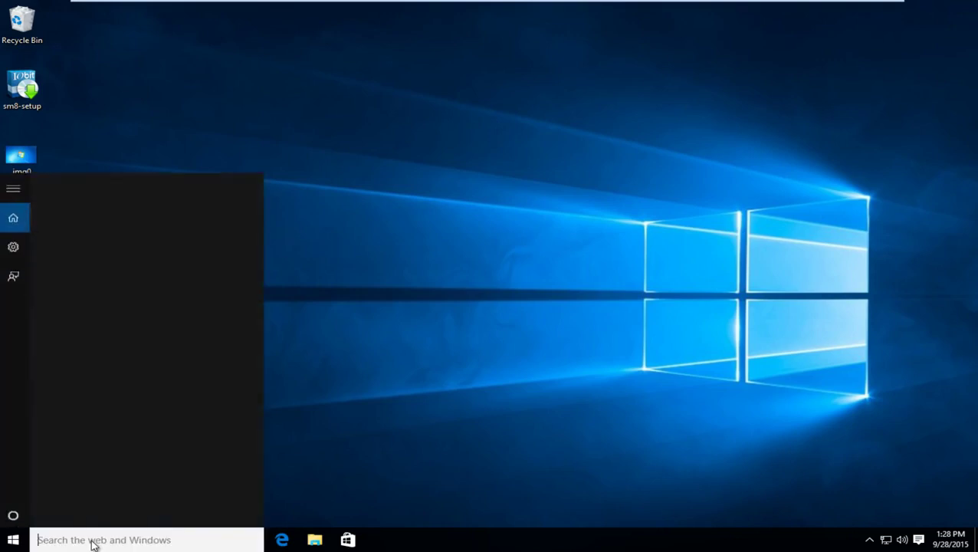
{"action": "left_click", "coordinate": [13, 245]}
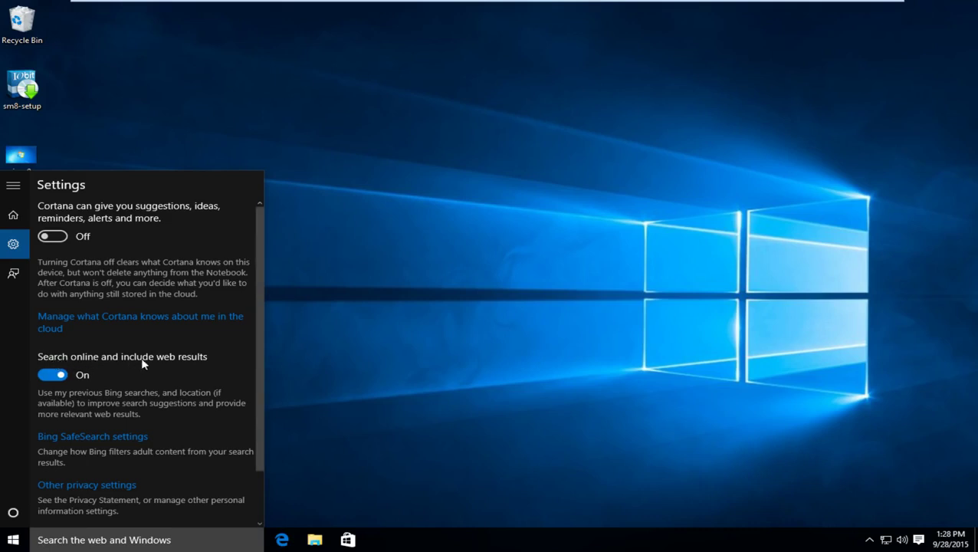
{"action": "left_click", "coordinate": [56, 380]}
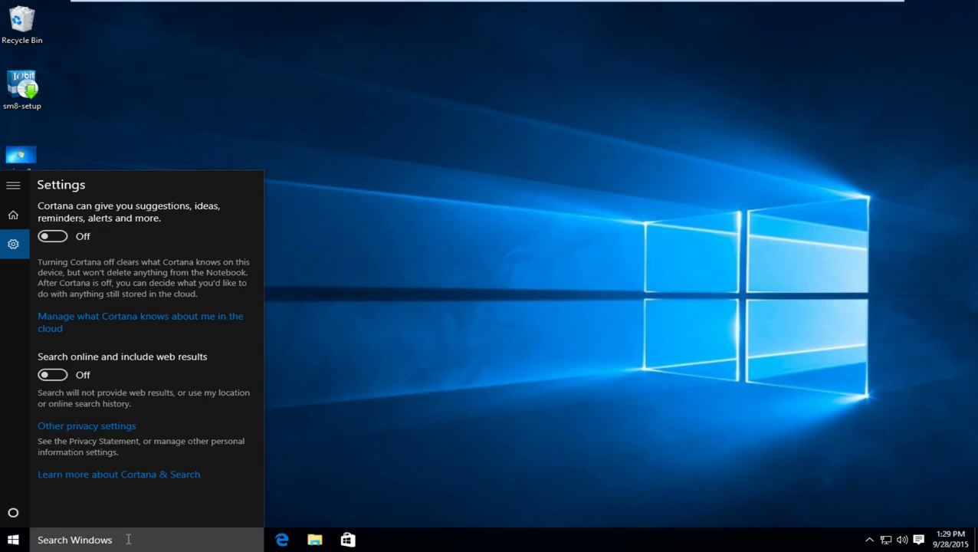
{"action": "left_click", "coordinate": [444, 461]}
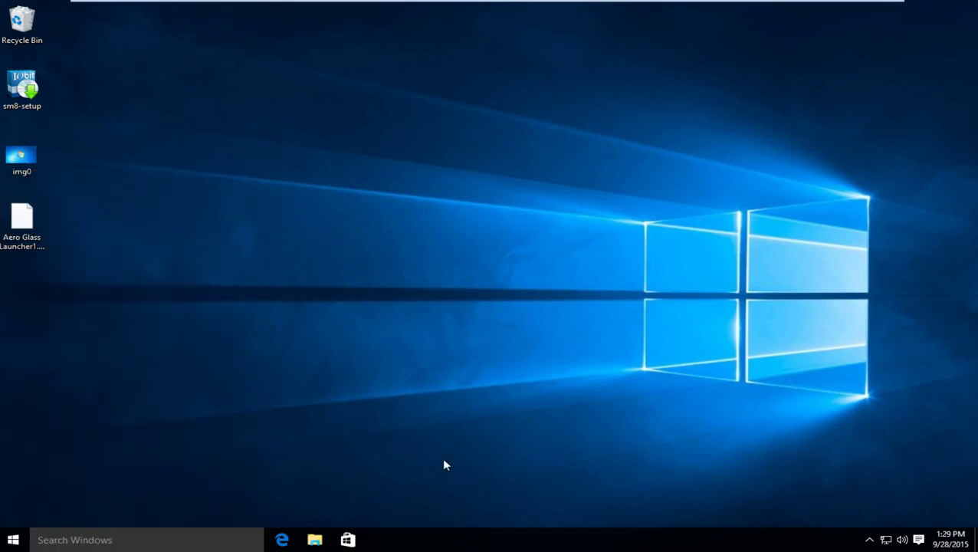
- Set the taskbar search to Hidden
{"action": "right_click", "coordinate": [481, 542]}
{"action": "mouse_move", "coordinate": [537, 393]}
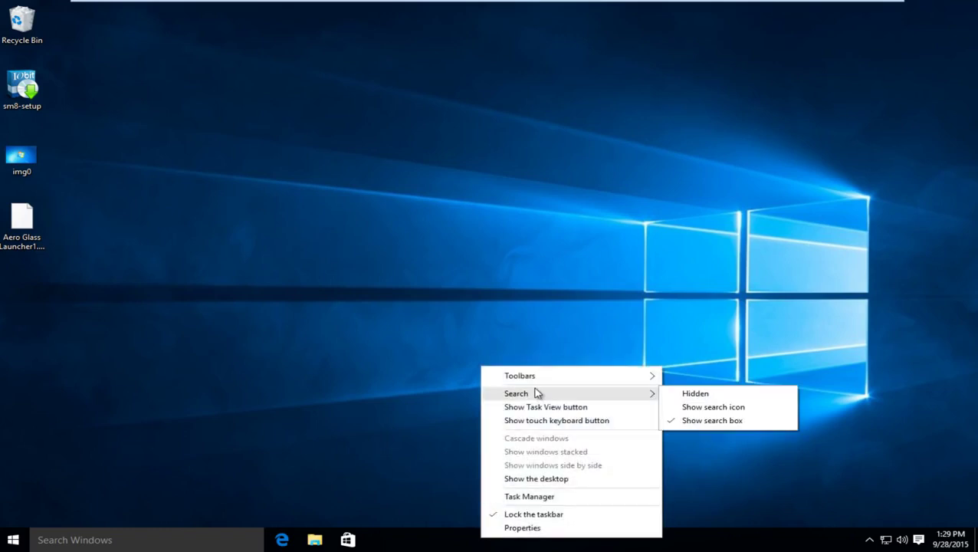
{"action": "left_click", "coordinate": [671, 397]}
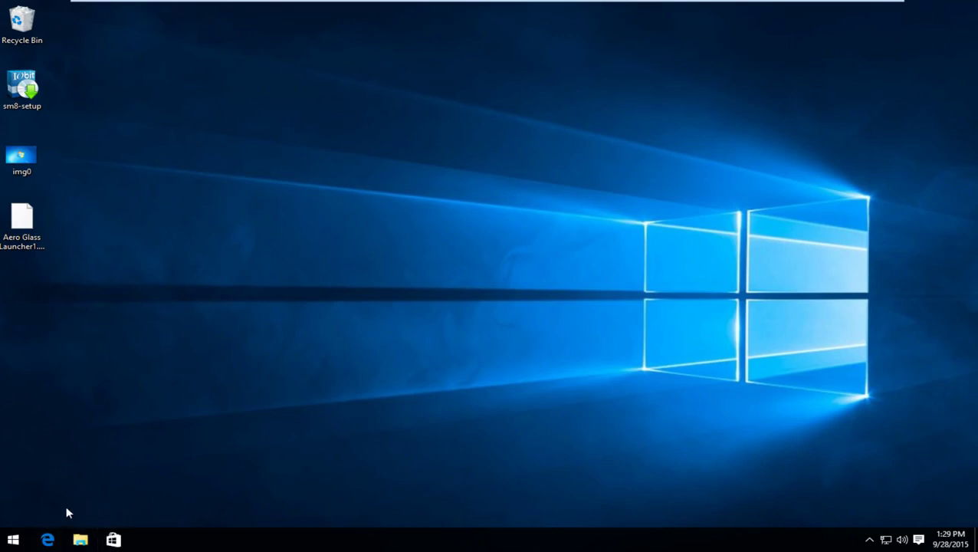
- Test searching from the Start menu with "control", clear the search text and close the search
{"action": "left_click", "coordinate": [13, 541]}
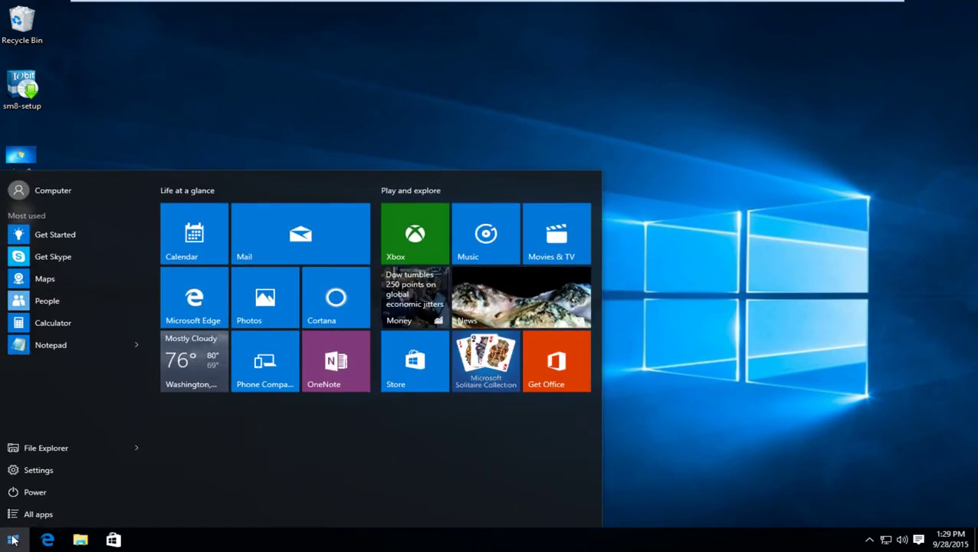
{"action": "type", "text": "control"}
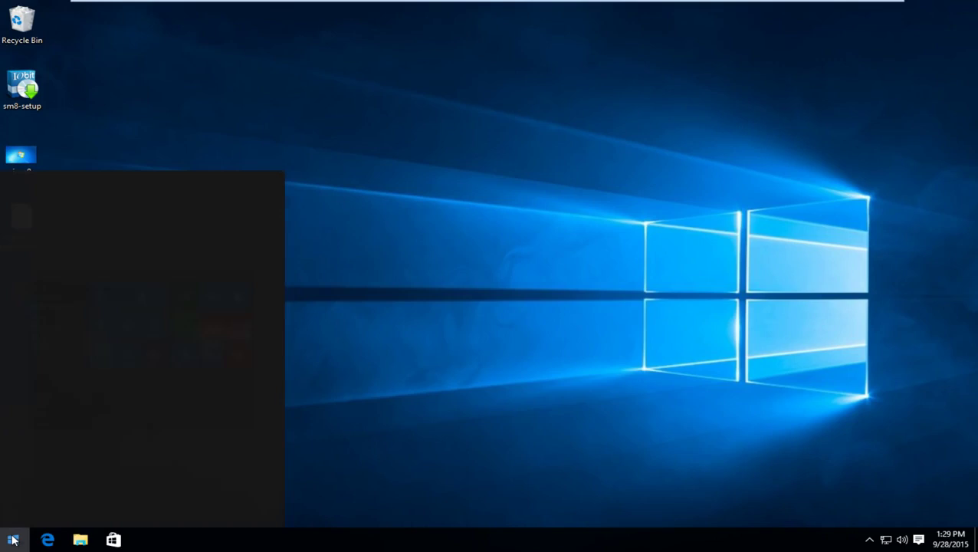
{"action": "key", "text": "BackSpace"}
{"action": "key", "text": "BackSpace"}
{"action": "key", "text": "BackSpace"}
{"action": "key", "text": "BackSpace"}
{"action": "key", "text": "BackSpace"}
{"action": "key", "text": "BackSpace"}
{"action": "key", "text": "BackSpace"}
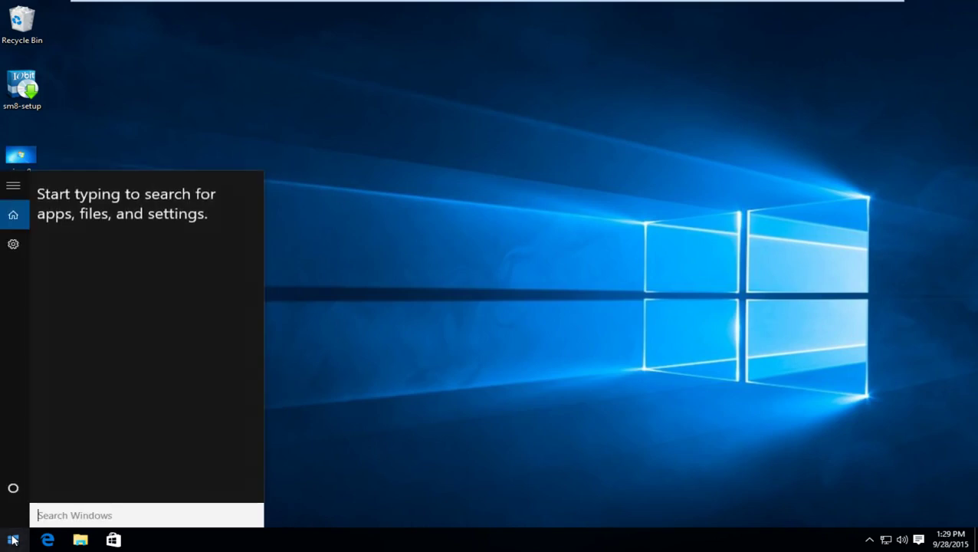
{"action": "left_click", "coordinate": [519, 340]}
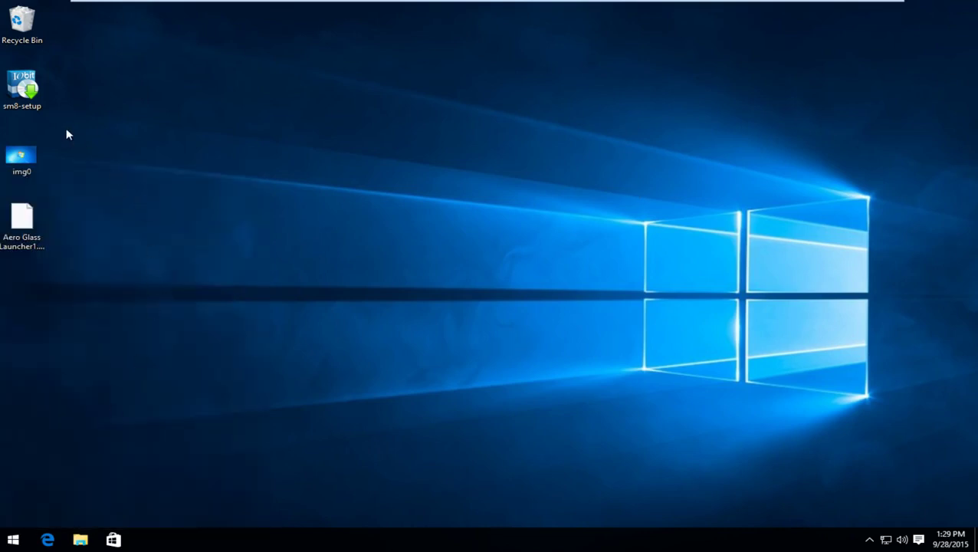
- Install Start Menu 8 from sm8-setup, accepting the license and the default destination folder, and opt out of Advanced SystemCare
{"action": "double_click", "coordinate": [23, 89]}
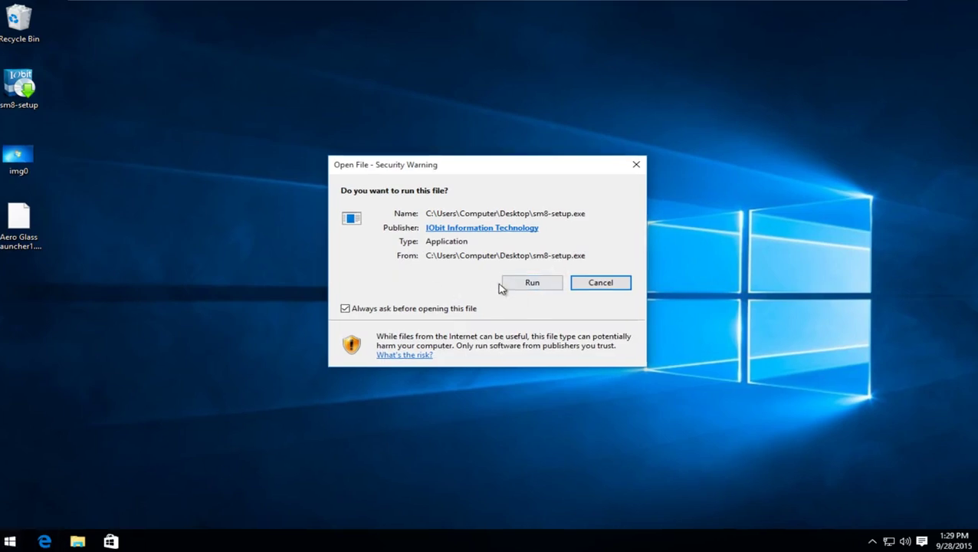
{"action": "left_click", "coordinate": [530, 285]}
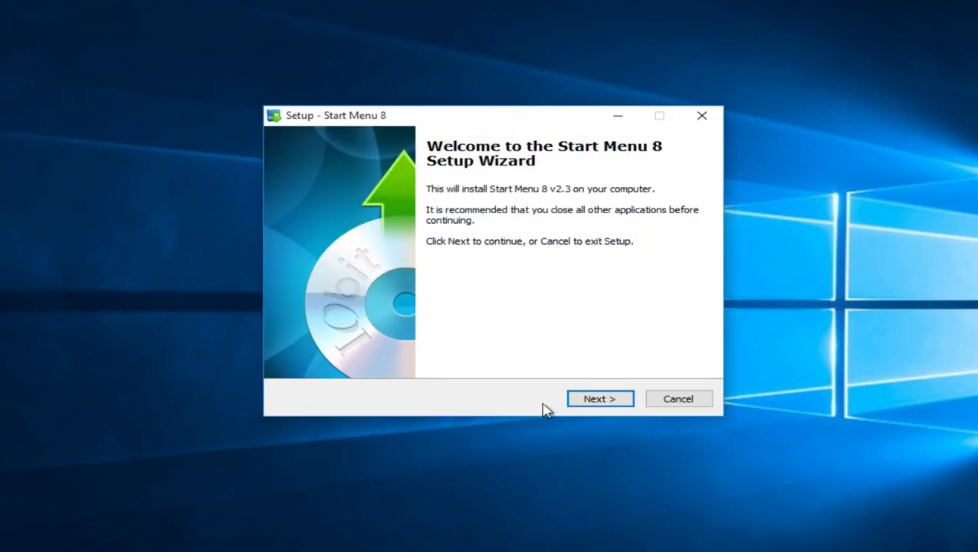
{"action": "left_click", "coordinate": [591, 404]}
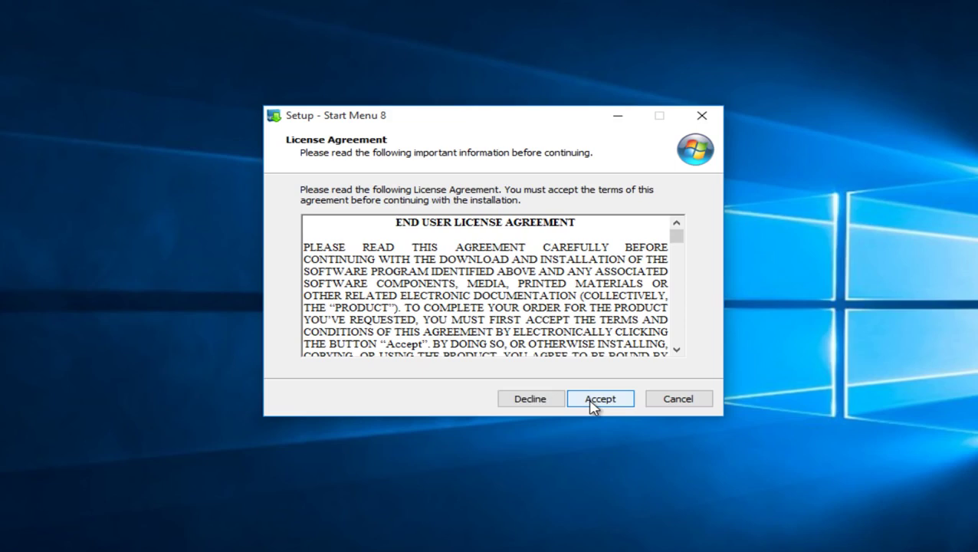
{"action": "left_click", "coordinate": [595, 405]}
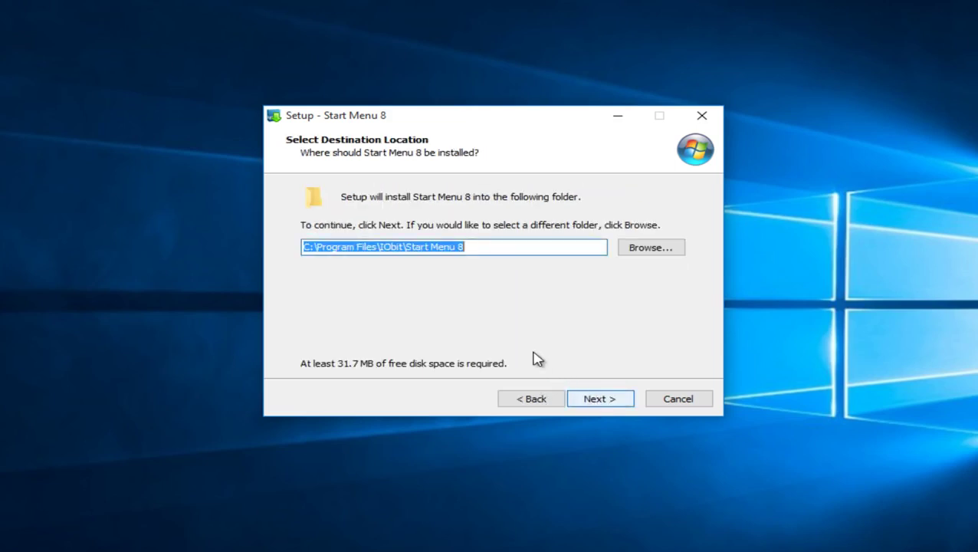
{"action": "left_click", "coordinate": [611, 400]}
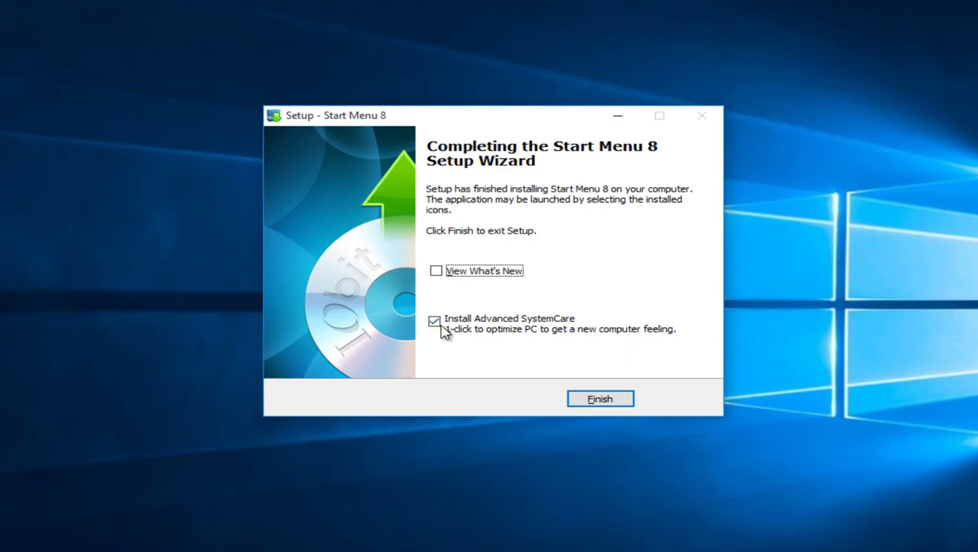
{"action": "left_click", "coordinate": [434, 323]}
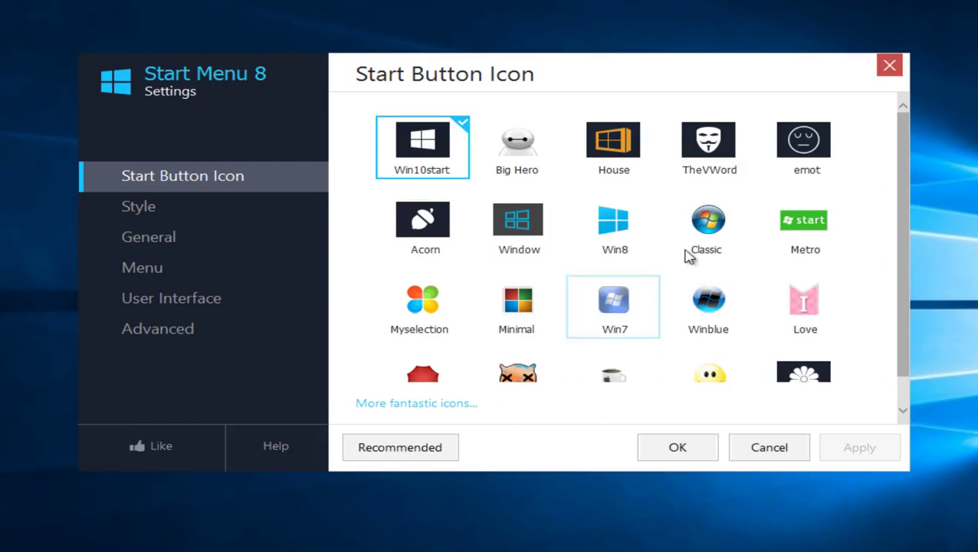
- Apply the Classic start button icon, close the settings and preview the new Start menu
{"action": "left_click", "coordinate": [708, 236]}
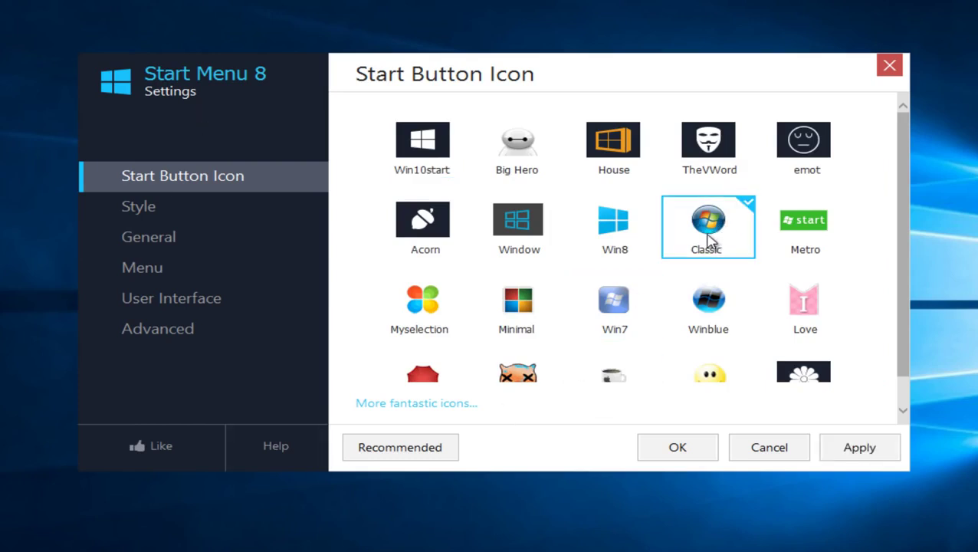
{"action": "left_click", "coordinate": [843, 456]}
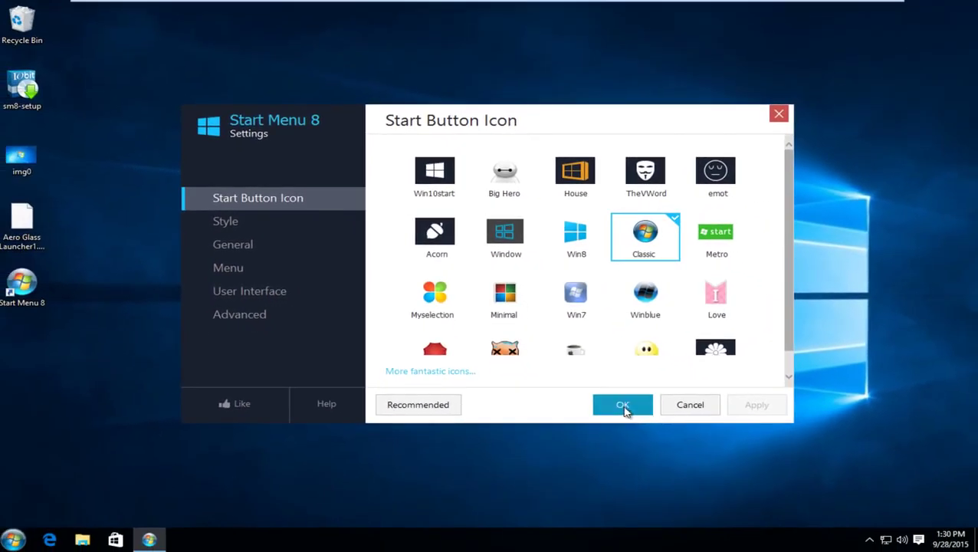
{"action": "left_click", "coordinate": [622, 406]}
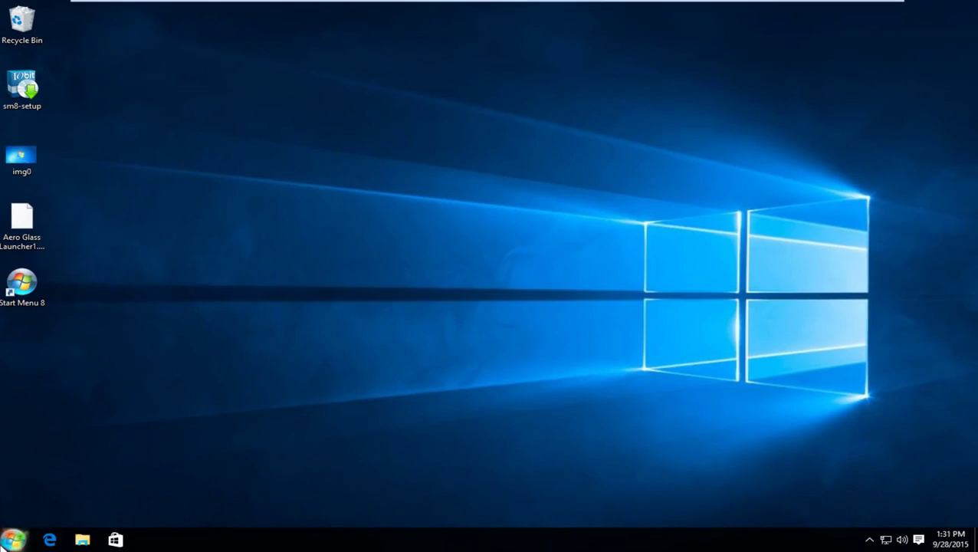
{"action": "left_click", "coordinate": [12, 540]}
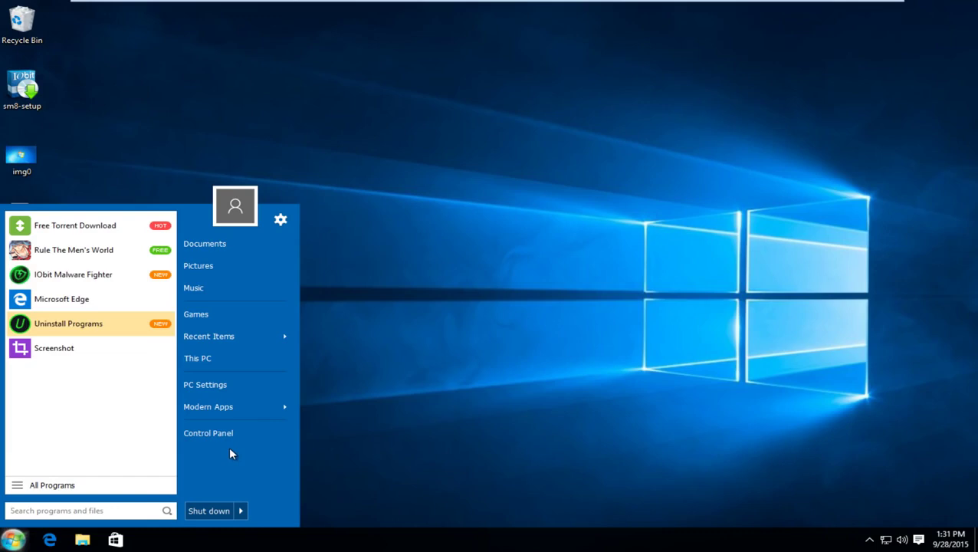
{"action": "left_click", "coordinate": [396, 391]}
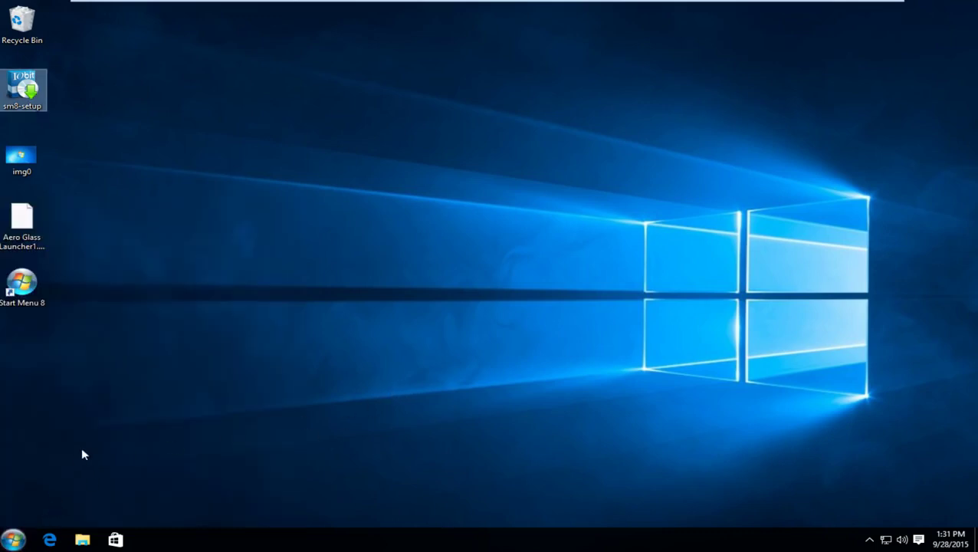
- In the Start Menu 8 style settings, preview Classic Windows 7 style, raise the transparency to about halfway and choose Flat style
{"action": "right_click", "coordinate": [9, 542]}
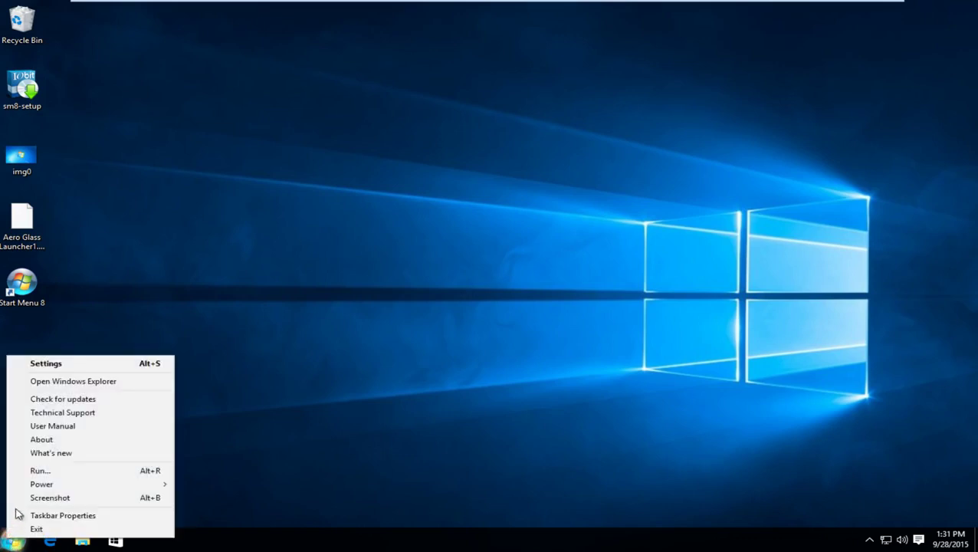
{"action": "left_click", "coordinate": [46, 365]}
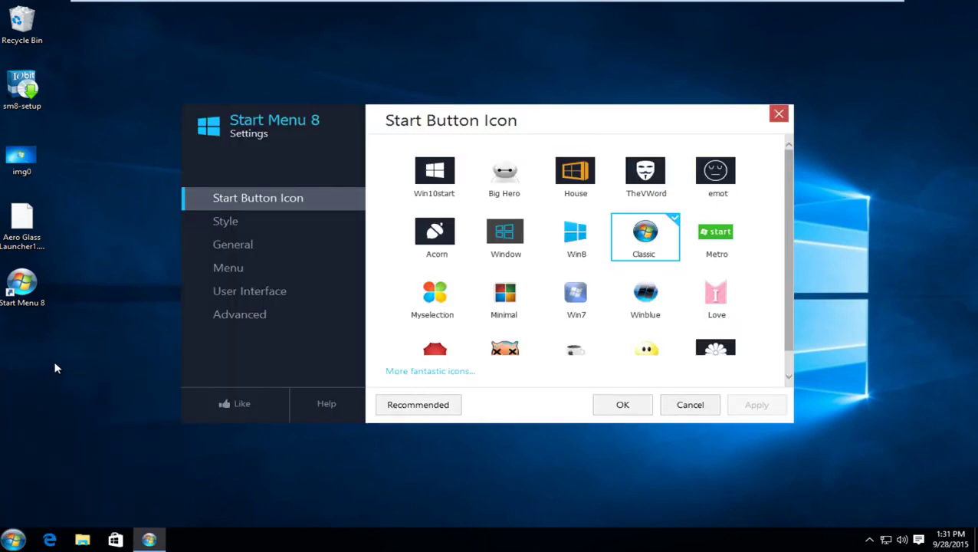
{"action": "left_click", "coordinate": [227, 220]}
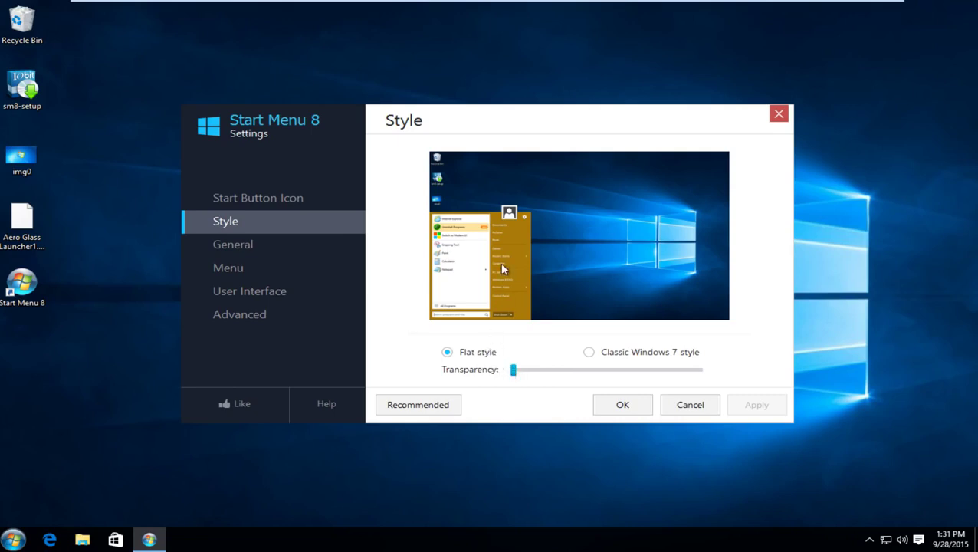
{"action": "left_click", "coordinate": [590, 354]}
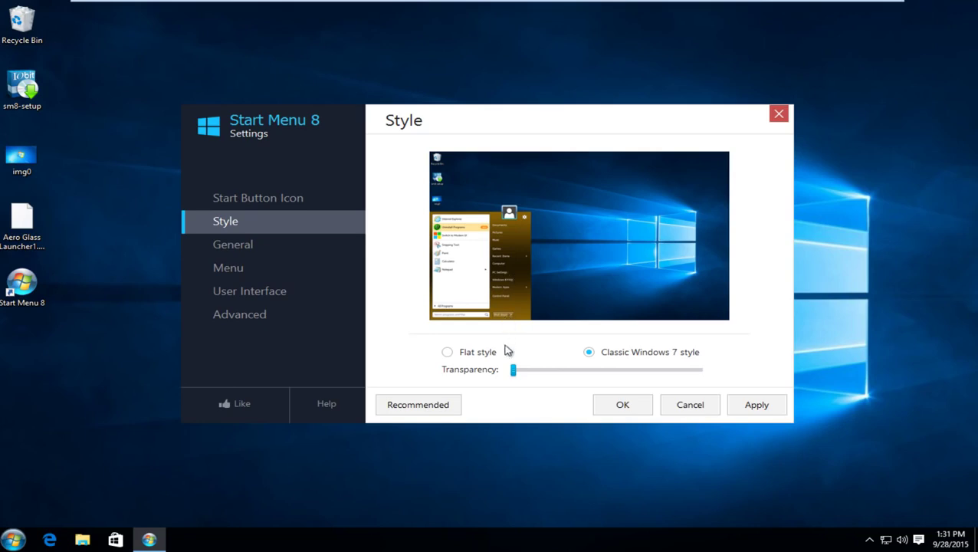
{"action": "left_click_drag", "start_coordinate": [515, 371], "coordinate": [615, 371]}
{"action": "left_click", "coordinate": [448, 354]}
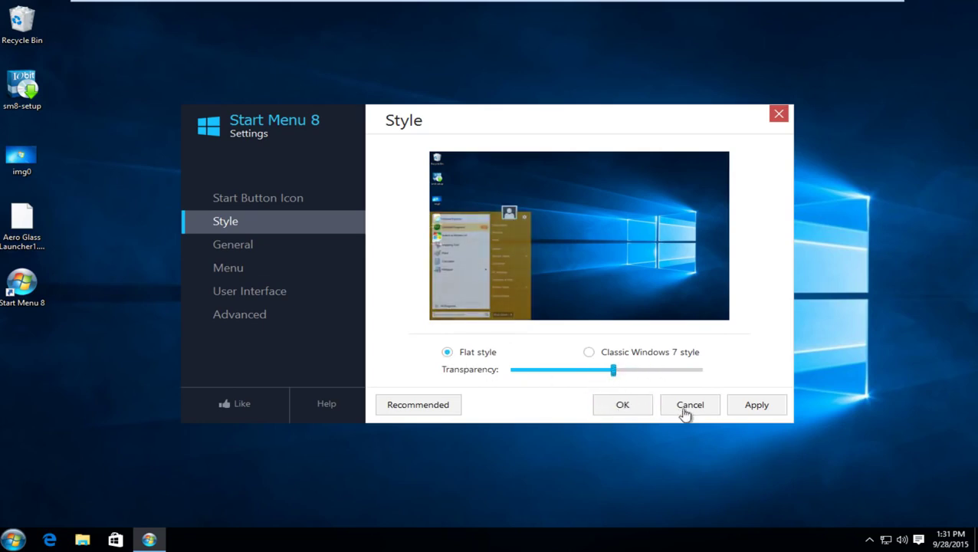
- Review the General options, compare the Menu entries with the actual Start menu, and set Computer to Show as a menu
{"action": "left_click", "coordinate": [234, 247]}
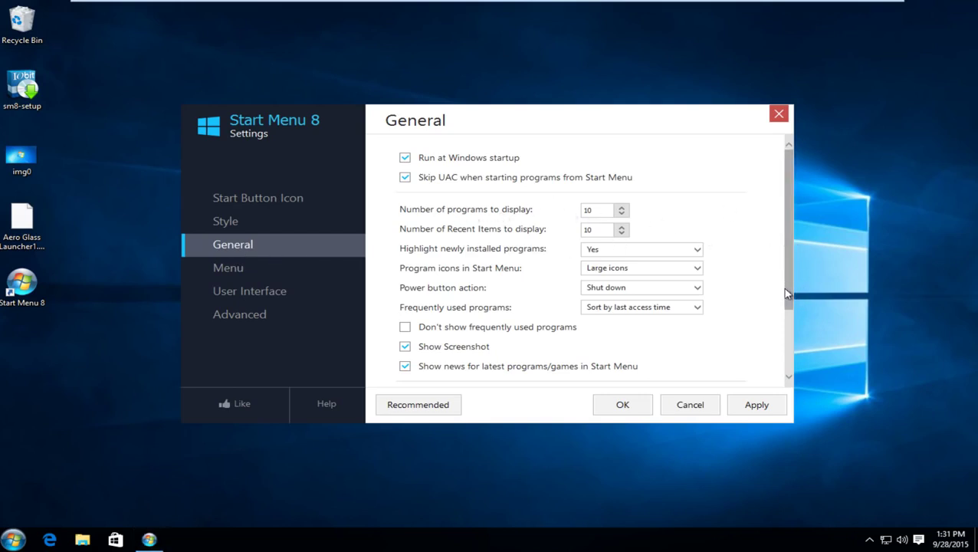
{"action": "left_click_drag", "start_coordinate": [782, 288], "coordinate": [784, 368]}
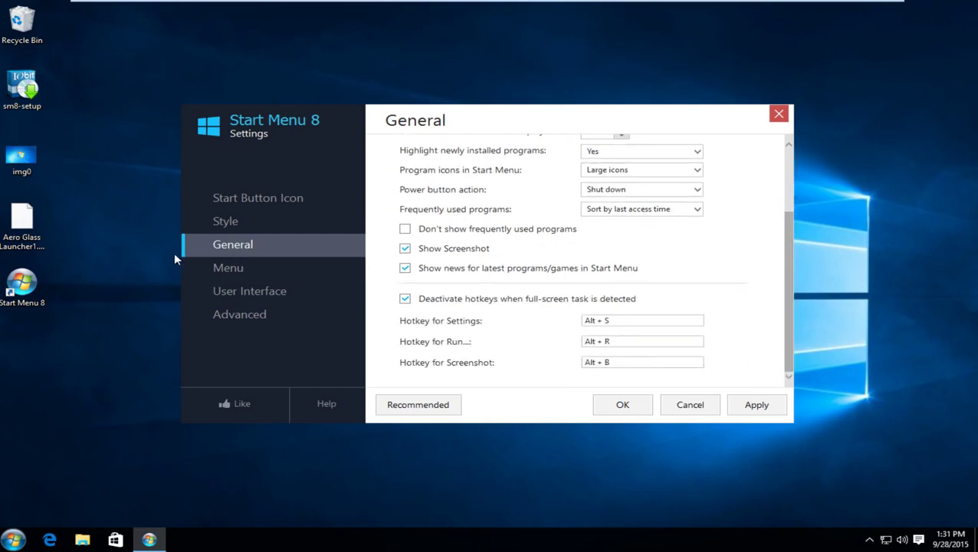
{"action": "left_click", "coordinate": [236, 274]}
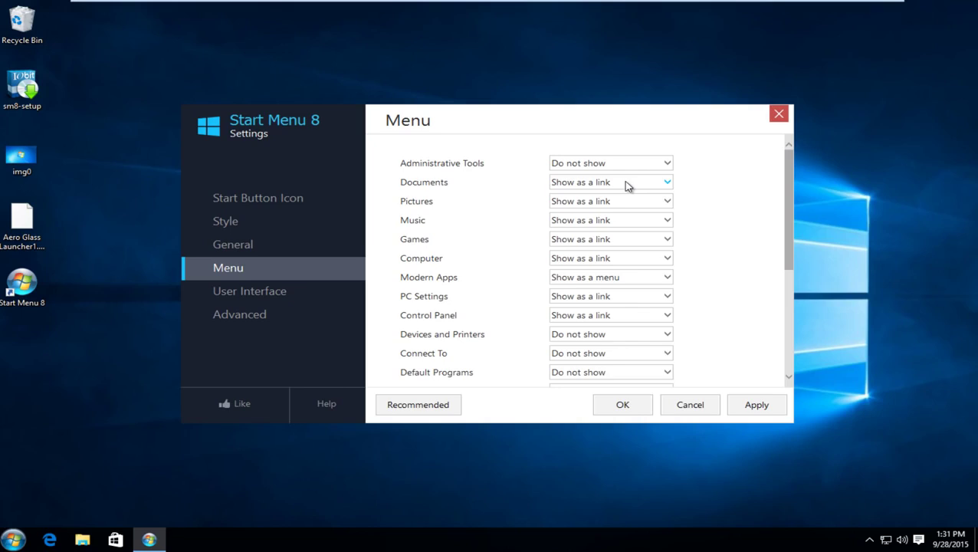
{"action": "left_click", "coordinate": [12, 539]}
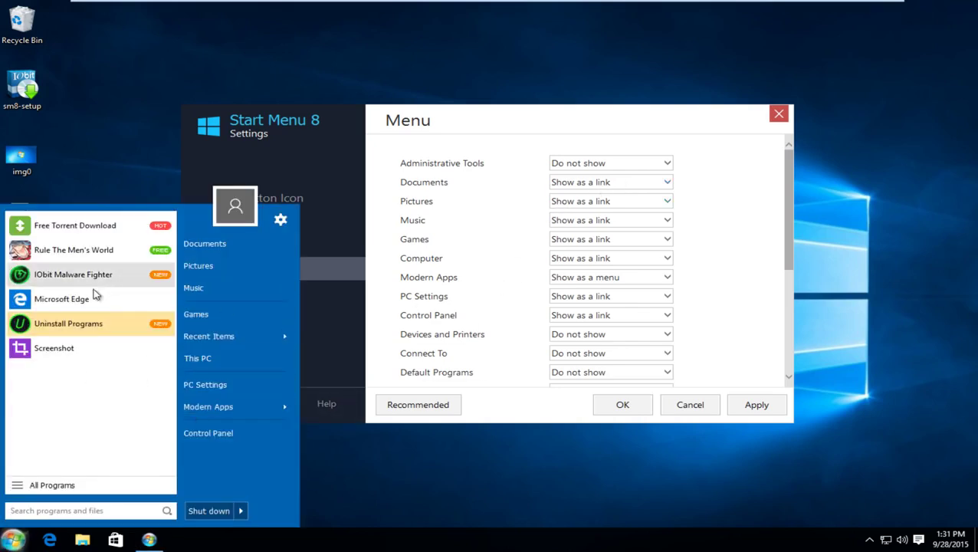
{"action": "left_click", "coordinate": [562, 123]}
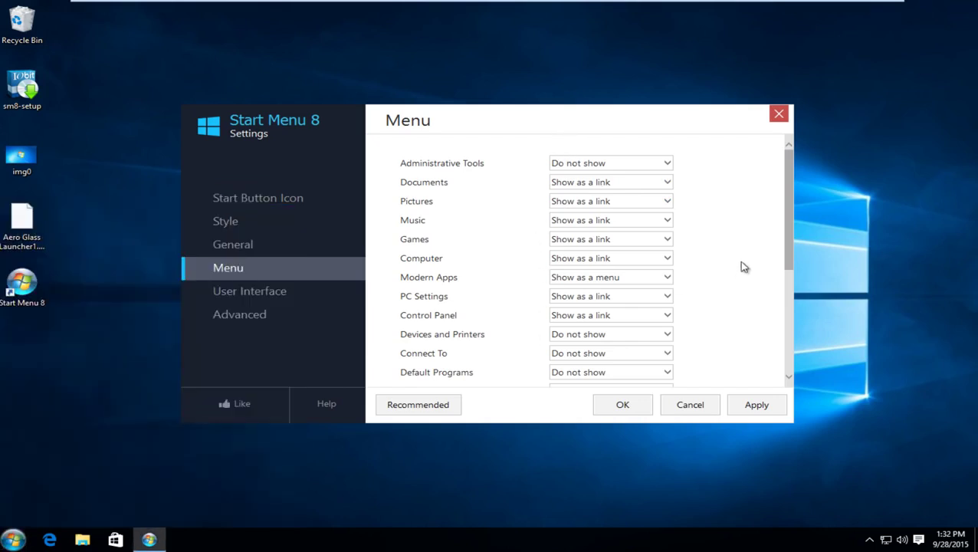
{"action": "left_click", "coordinate": [599, 263]}
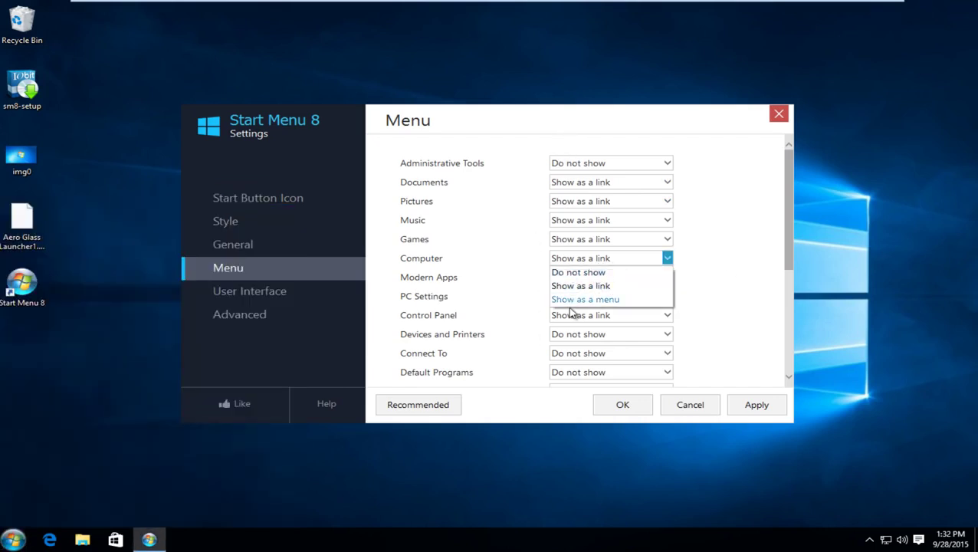
{"action": "left_click", "coordinate": [568, 301]}
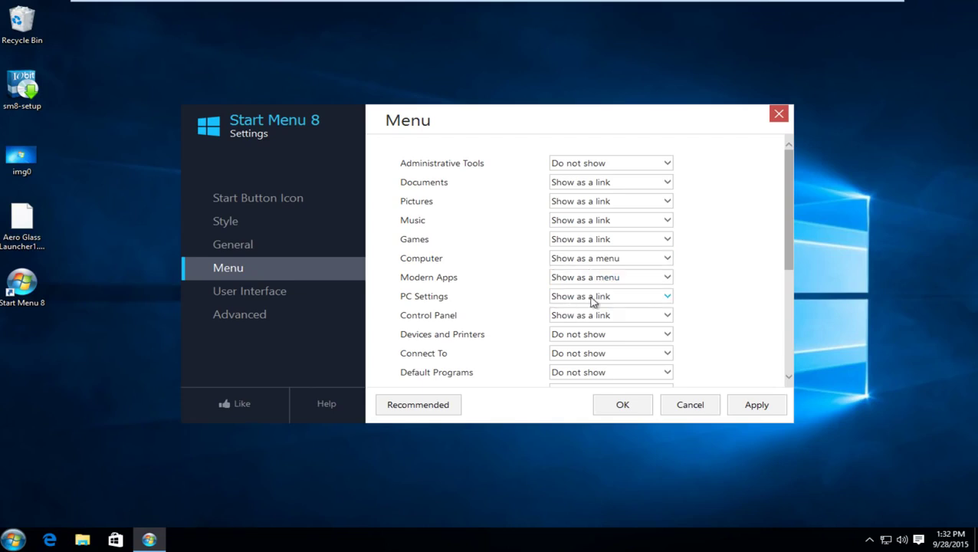
- Apply and close the Start Menu 8 settings, then preview the updated Start menu
{"action": "left_click", "coordinate": [750, 408]}
{"action": "left_click", "coordinate": [624, 406]}
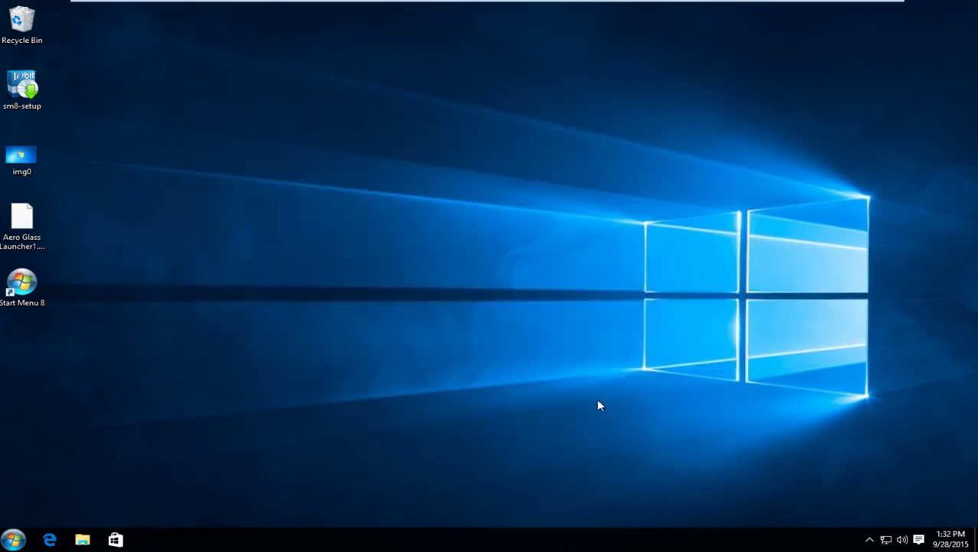
{"action": "left_click", "coordinate": [13, 540]}
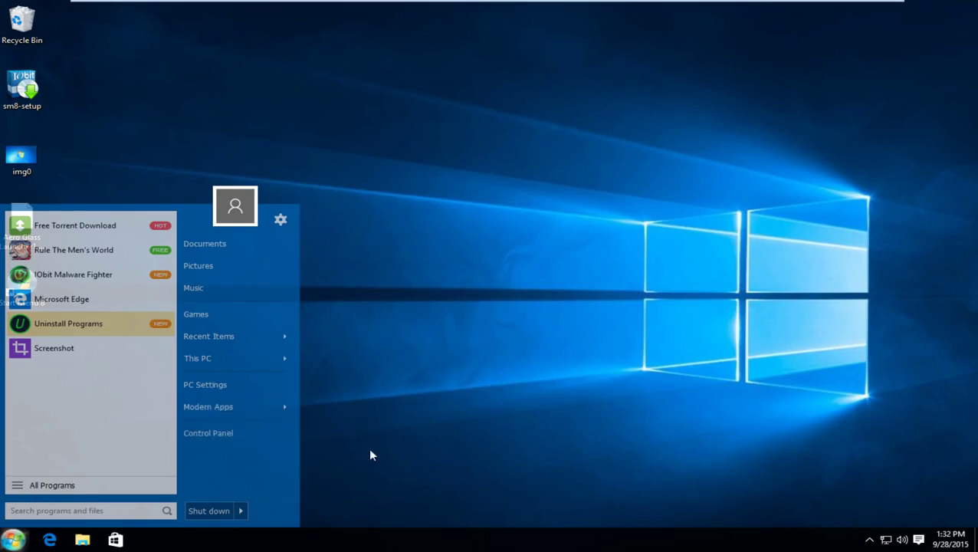
{"action": "left_click", "coordinate": [398, 439]}
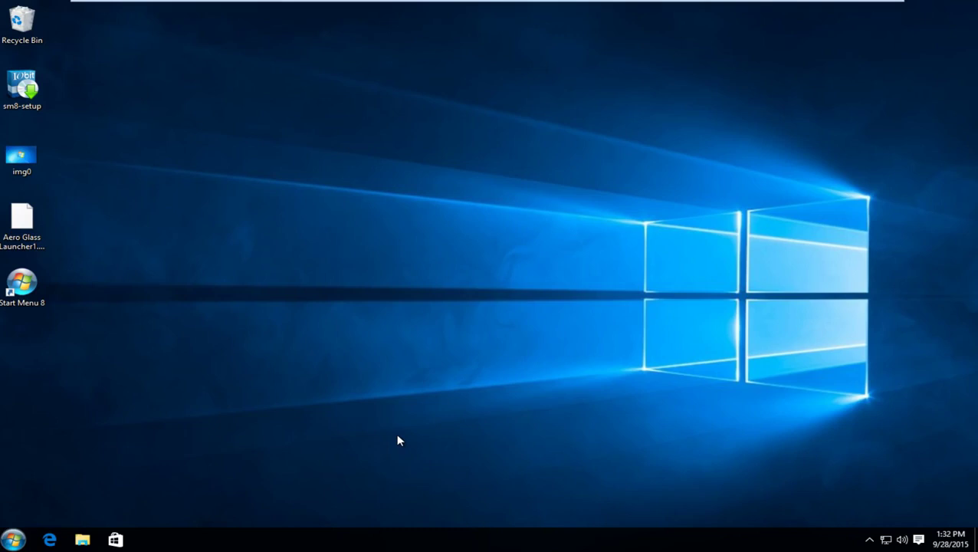
- Set the img0 picture on the desktop as the desktop background
{"action": "left_click", "coordinate": [39, 161]}
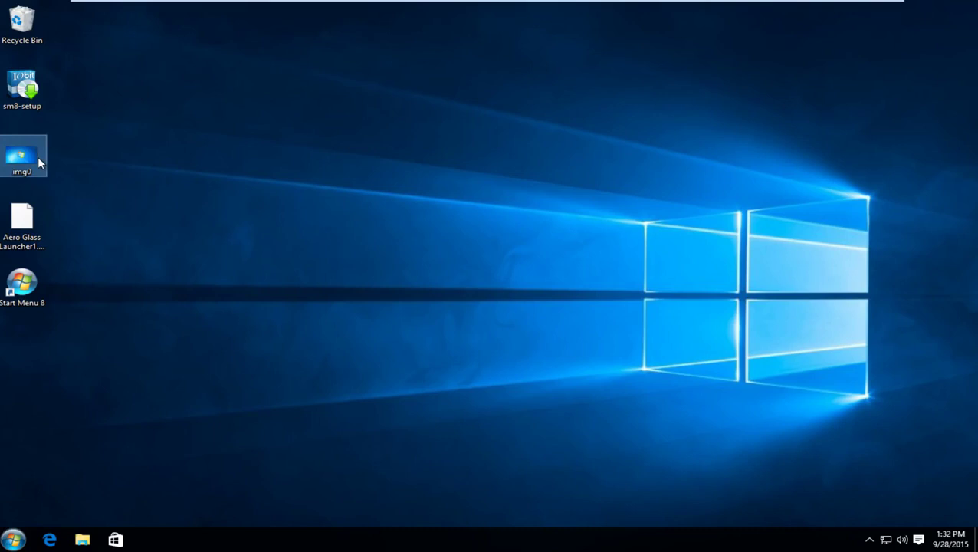
{"action": "right_click", "coordinate": [35, 158]}
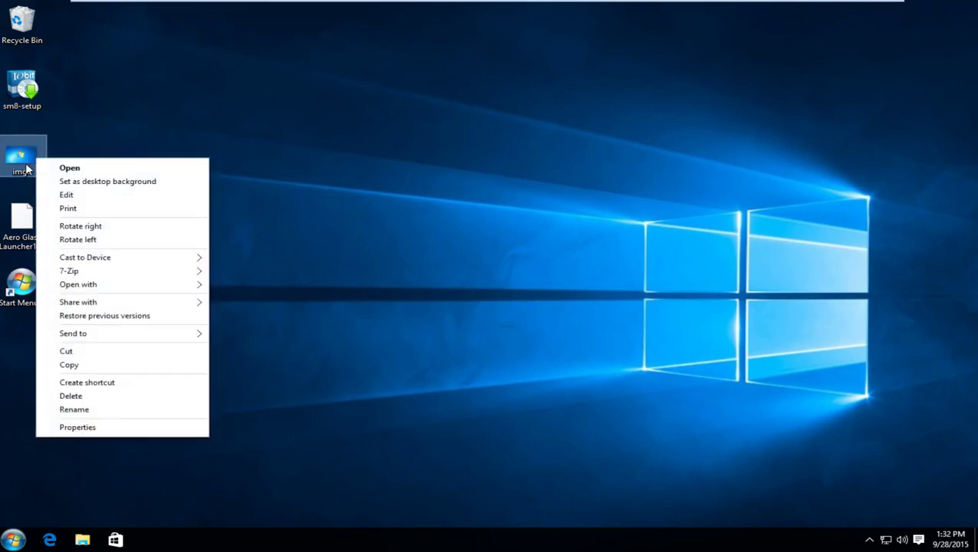
{"action": "left_click", "coordinate": [80, 182]}
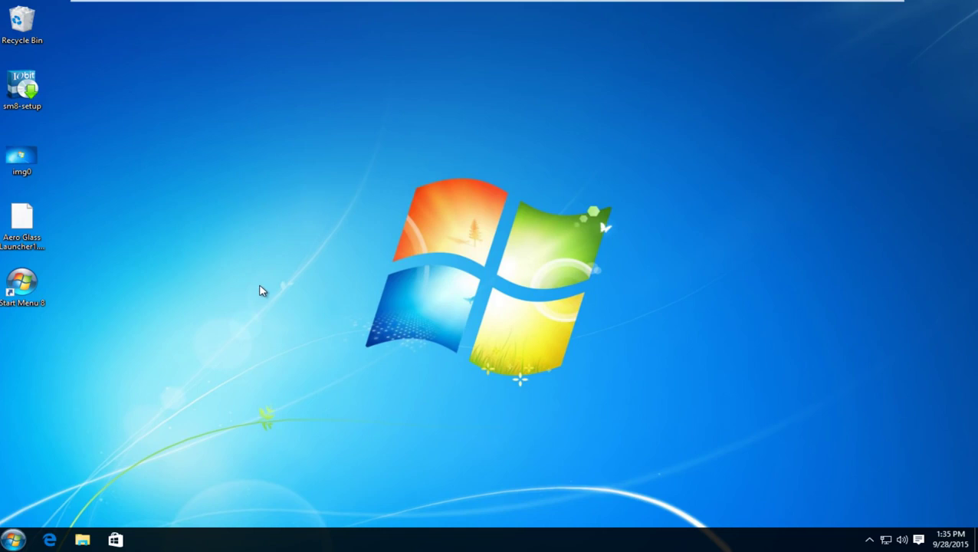
- In the Personalization color settings, turn on automatically picking an accent color from the background
{"action": "right_click", "coordinate": [260, 291]}
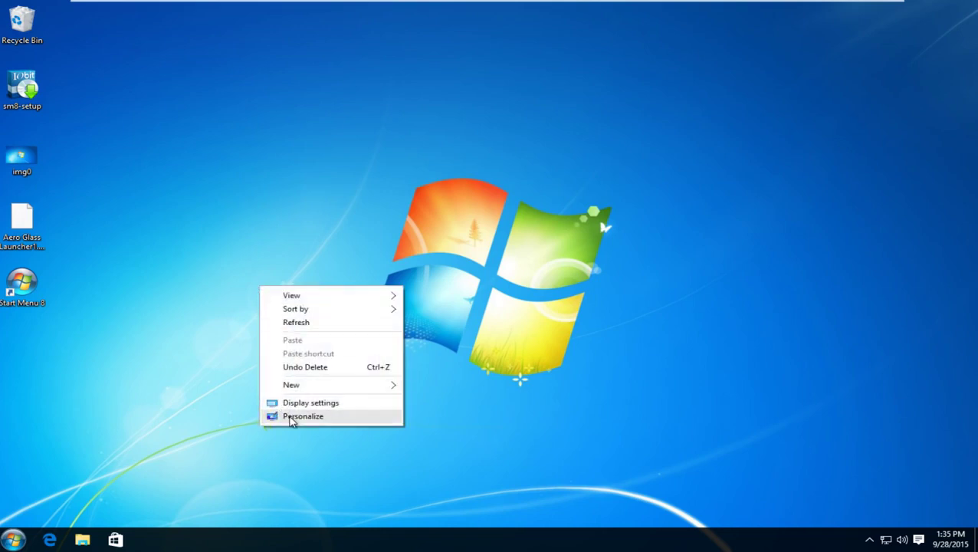
{"action": "left_click", "coordinate": [291, 417]}
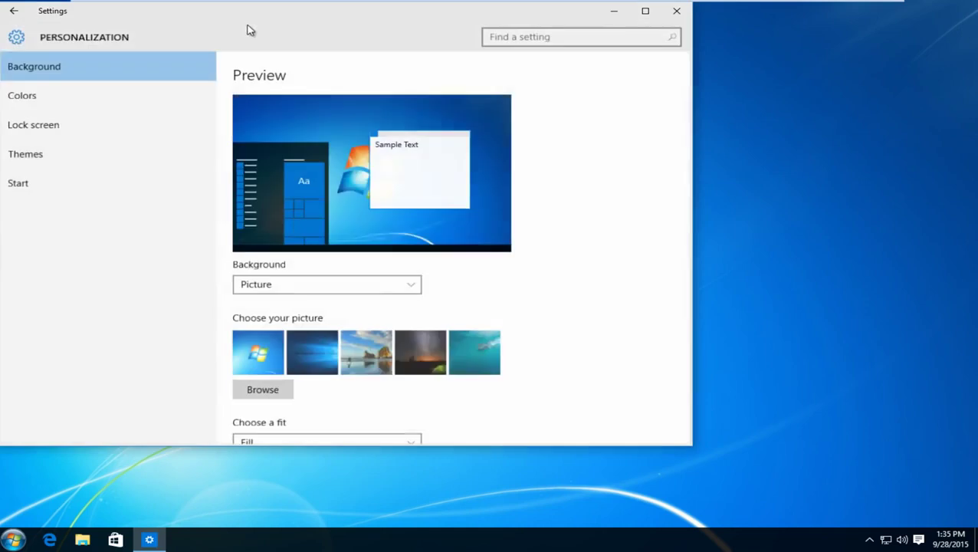
{"action": "left_click_drag", "start_coordinate": [247, 29], "coordinate": [371, 36]}
{"action": "scroll", "coordinate": [454, 291], "scroll_direction": "down", "scroll_amount": 1}
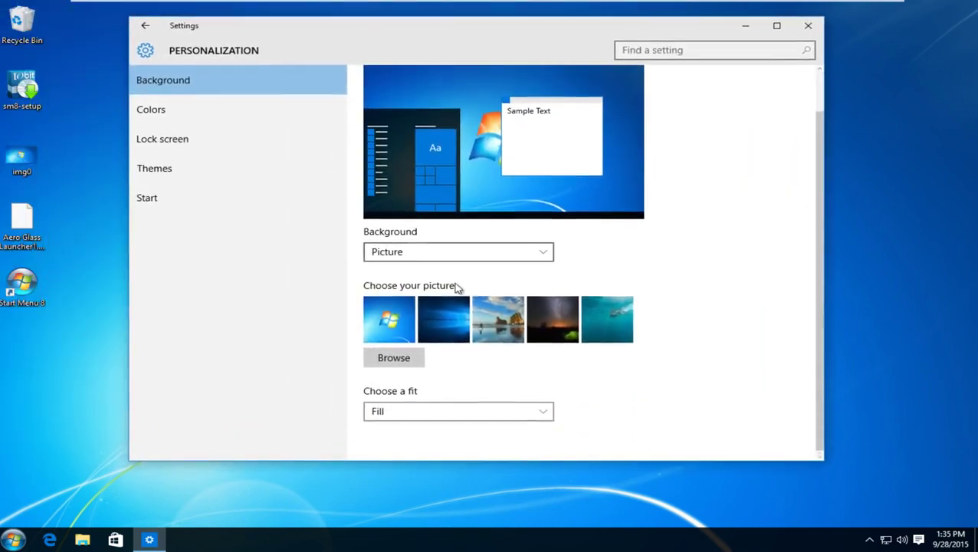
{"action": "left_click", "coordinate": [150, 111]}
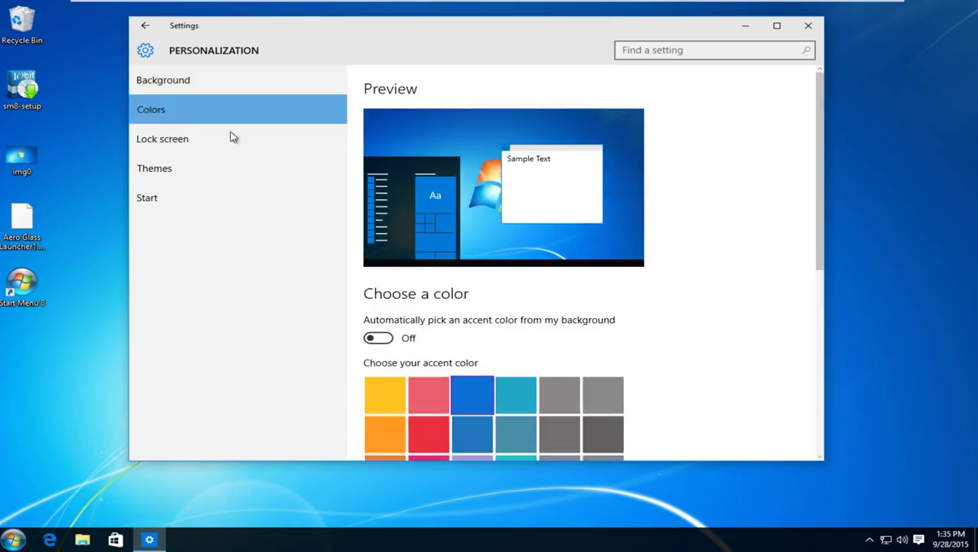
{"action": "scroll", "coordinate": [517, 296], "scroll_direction": "down", "scroll_amount": 2}
{"action": "scroll", "coordinate": [517, 281], "scroll_direction": "down", "scroll_amount": 3}
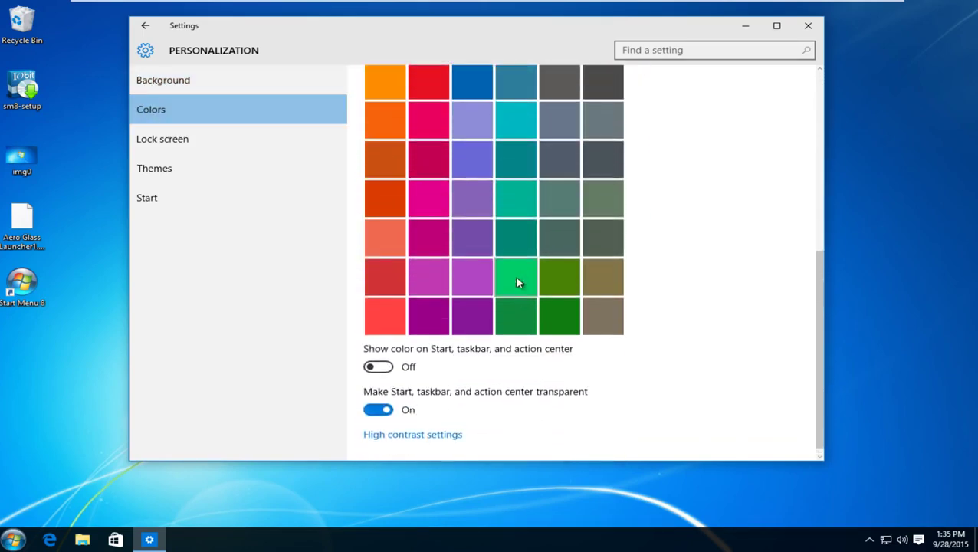
{"action": "scroll", "coordinate": [516, 278], "scroll_direction": "up", "scroll_amount": 3}
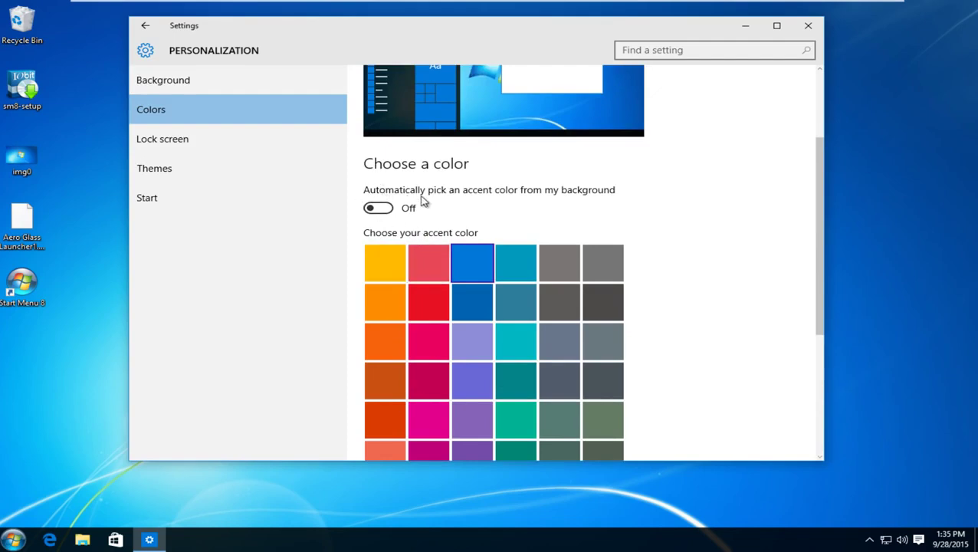
{"action": "left_click", "coordinate": [377, 209]}
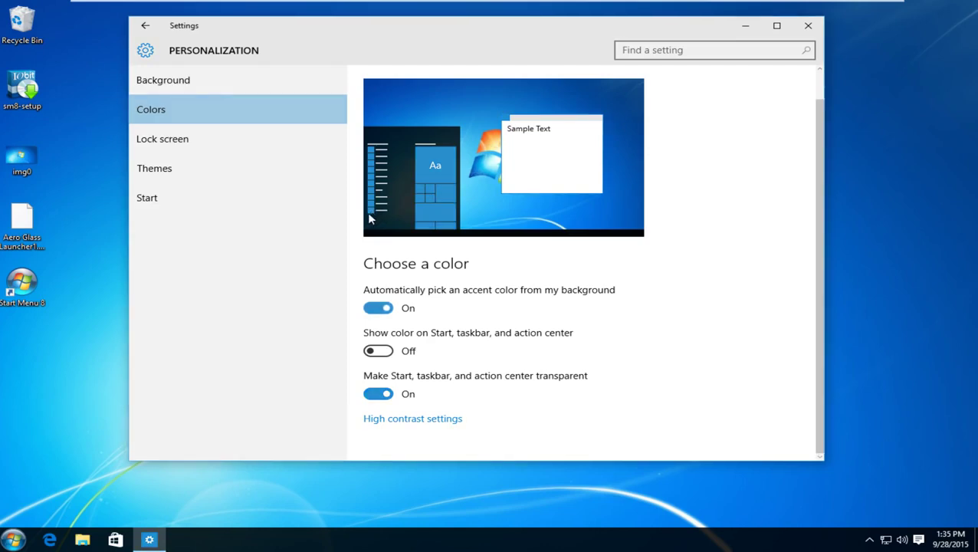
- Turn on showing color on Start, taskbar, and action center, and close the Personalization settings
{"action": "left_click_drag", "start_coordinate": [427, 40], "coordinate": [501, 64]}
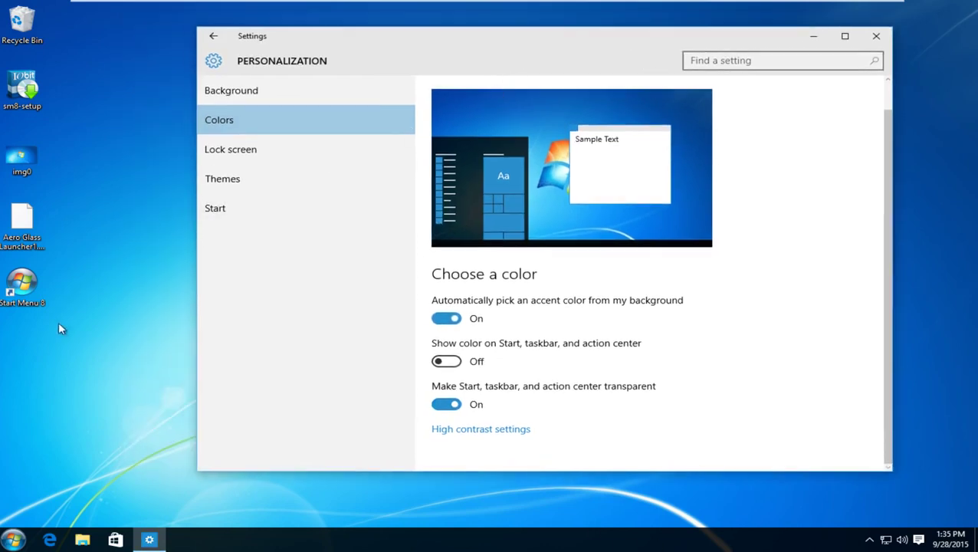
{"action": "left_click_drag", "start_coordinate": [567, 44], "coordinate": [519, 44]}
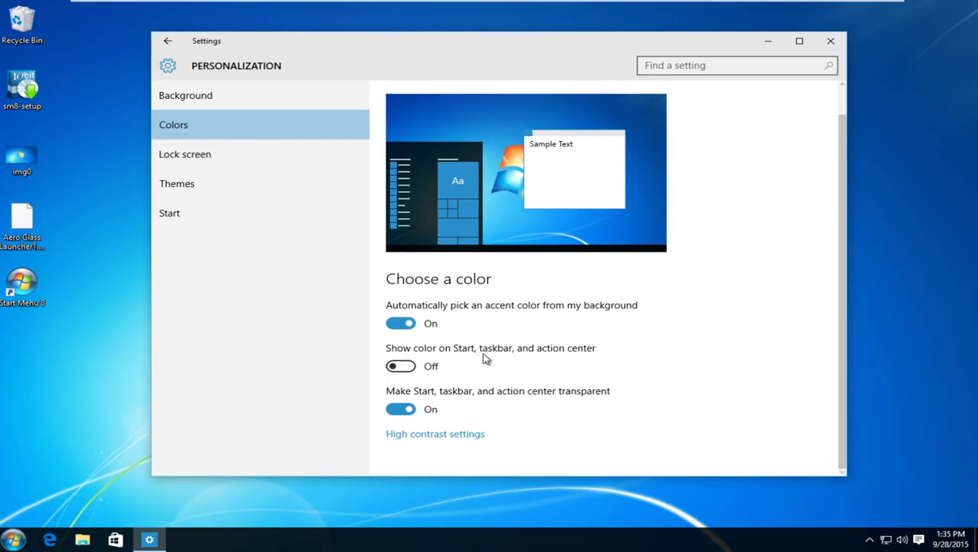
{"action": "left_click", "coordinate": [410, 368]}
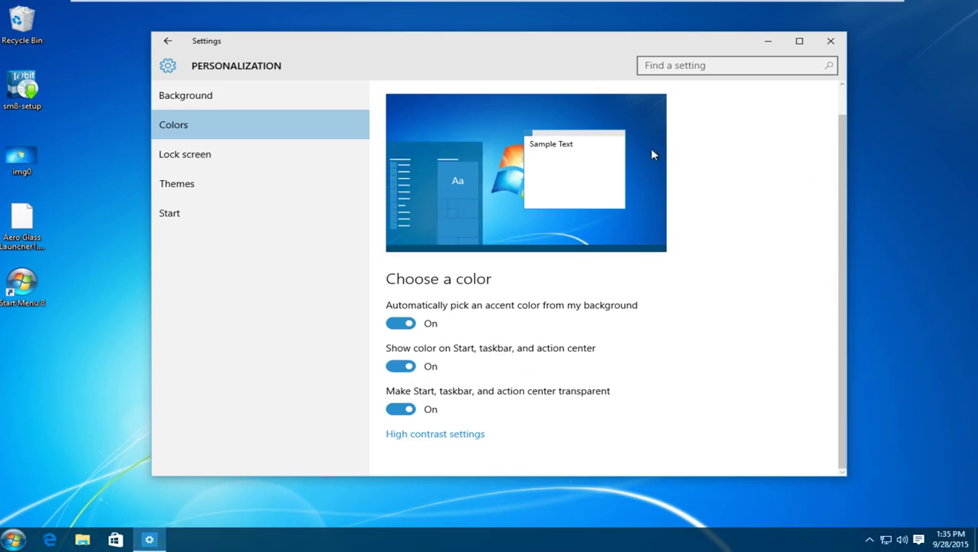
{"action": "left_click", "coordinate": [828, 44]}
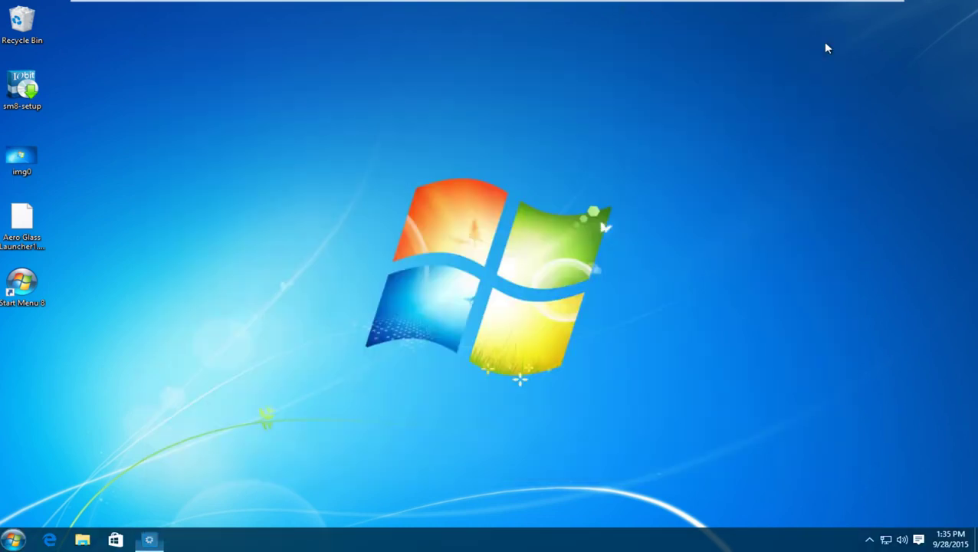